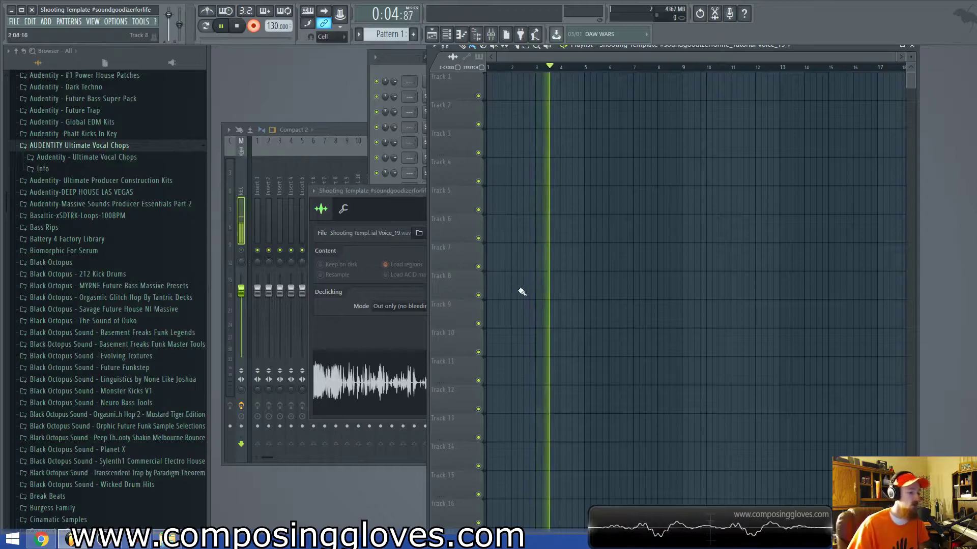
- Switch to Renoise and look over the song's patterns, mixer and pattern matrix from Intro Theme to Outro
{"action": "left_click", "coordinate": [147, 543]}
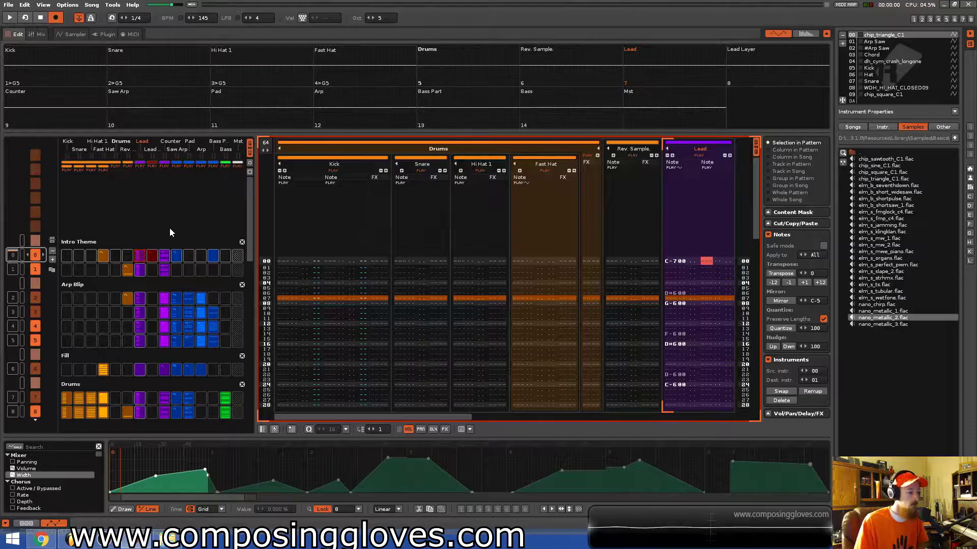
{"action": "scroll", "coordinate": [478, 244], "scroll_direction": "down", "scroll_amount": 5}
{"action": "scroll", "coordinate": [509, 257], "scroll_direction": "up", "scroll_amount": 5}
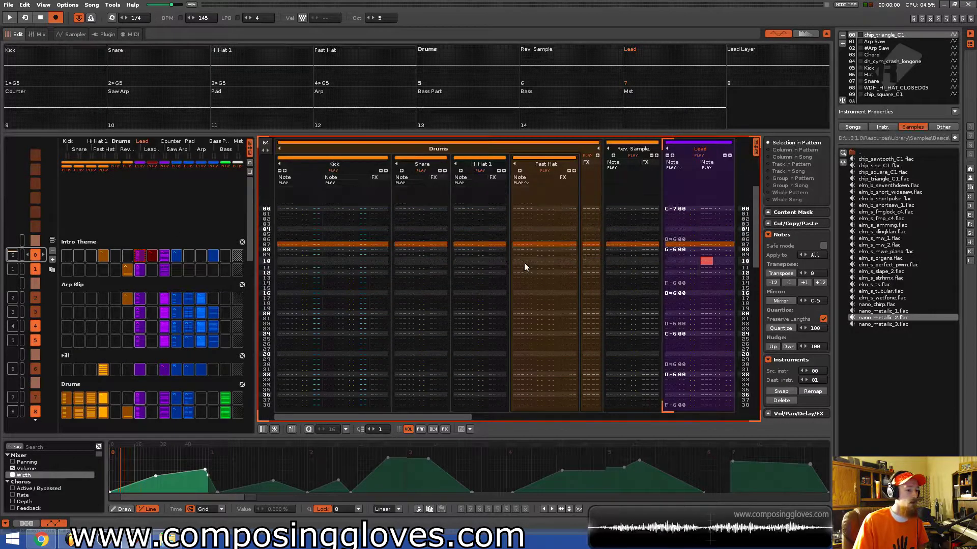
{"action": "scroll", "coordinate": [456, 255], "scroll_direction": "up", "scroll_amount": 9}
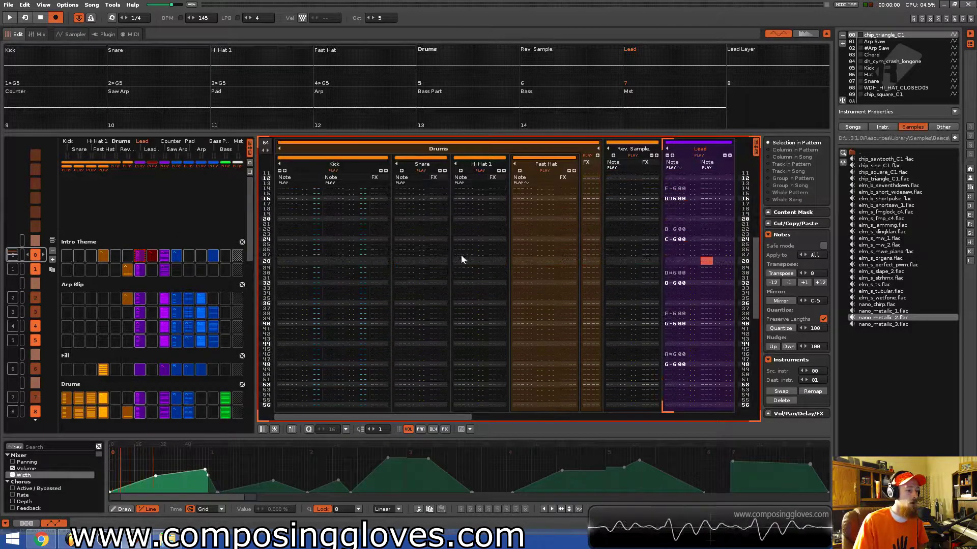
{"action": "left_click", "coordinate": [41, 35]}
{"action": "left_click_drag", "start_coordinate": [481, 430], "coordinate": [661, 429]}
{"action": "left_click", "coordinate": [17, 34]}
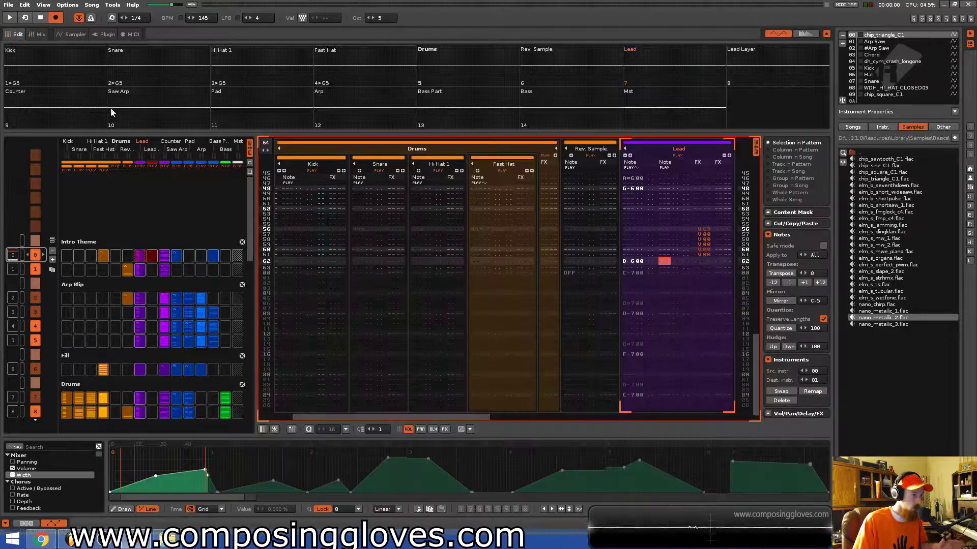
{"action": "left_click_drag", "start_coordinate": [760, 366], "coordinate": [721, 186]}
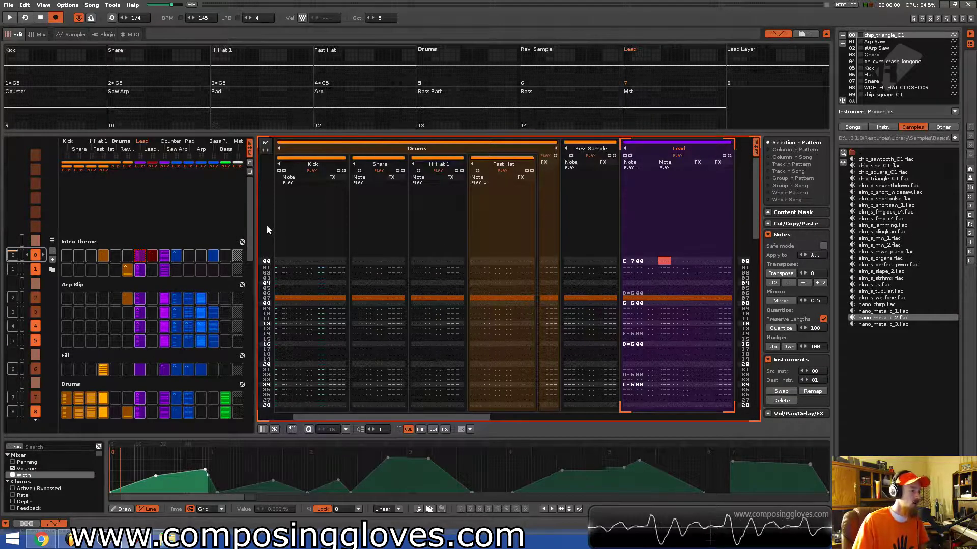
{"action": "scroll", "coordinate": [245, 305], "scroll_direction": "down", "scroll_amount": 5}
{"action": "scroll", "coordinate": [239, 306], "scroll_direction": "up", "scroll_amount": 5}
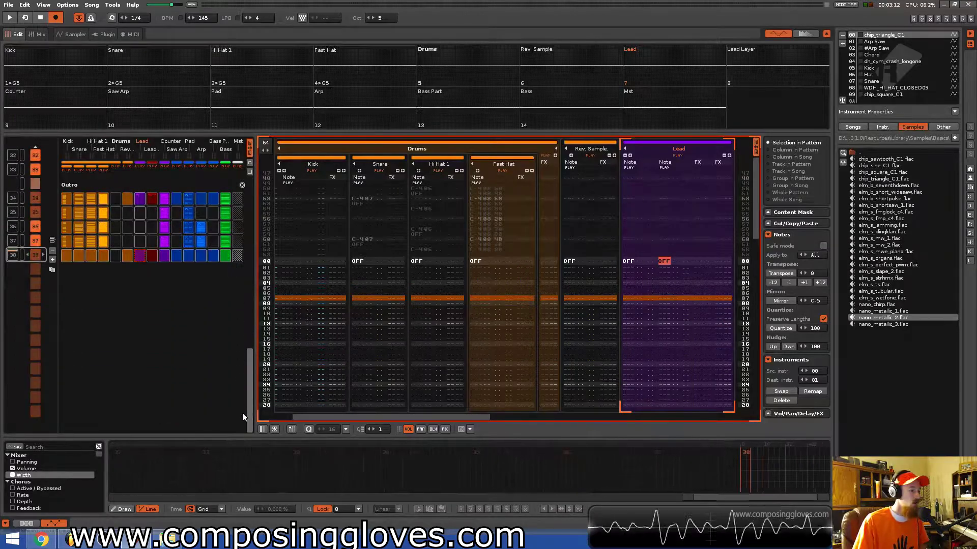
{"action": "scroll", "coordinate": [237, 229], "scroll_direction": "up", "scroll_amount": 1}
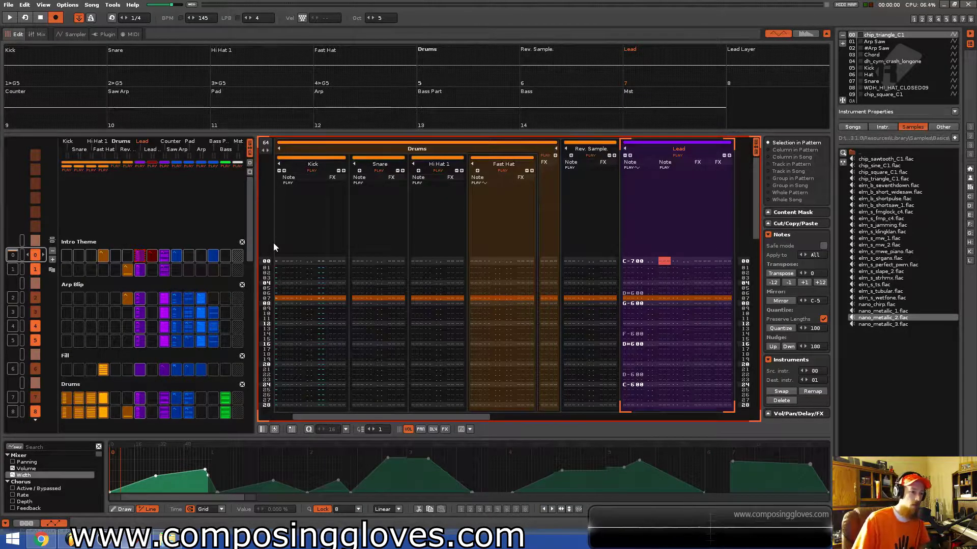
- Start song playback and widen the pattern editor by hiding the advanced edit options and narrowing the instrument area and pattern matrix
{"action": "key", "text": "space"}
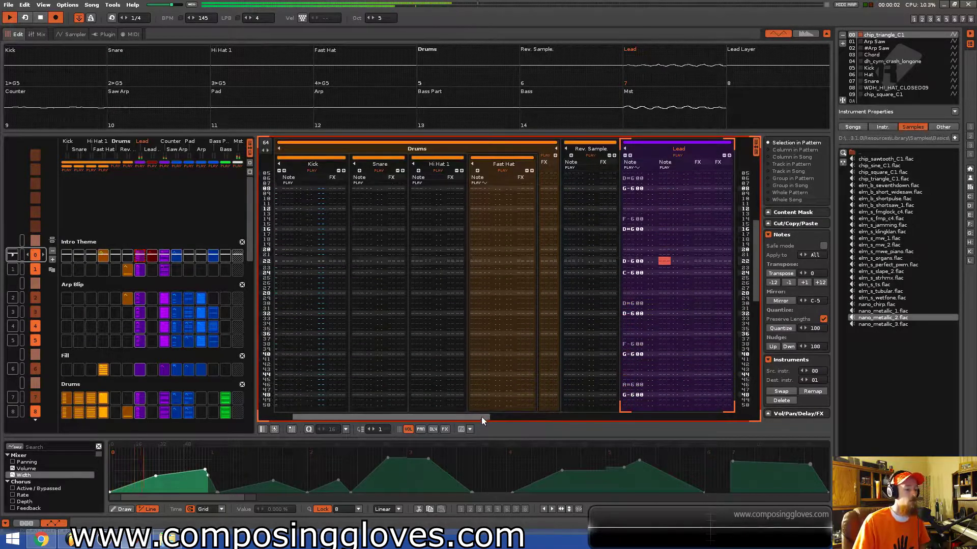
{"action": "left_click", "coordinate": [755, 149]}
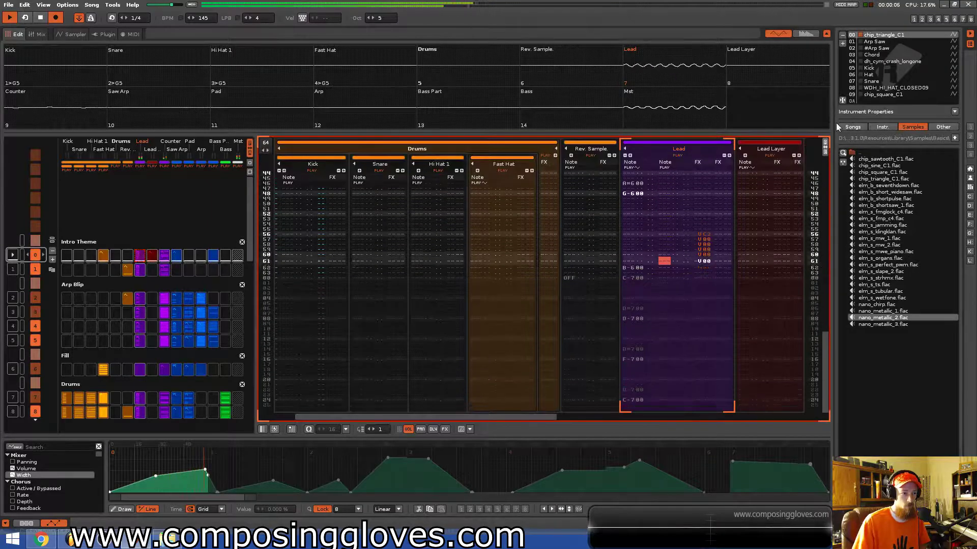
{"action": "left_click_drag", "start_coordinate": [835, 123], "coordinate": [914, 128]}
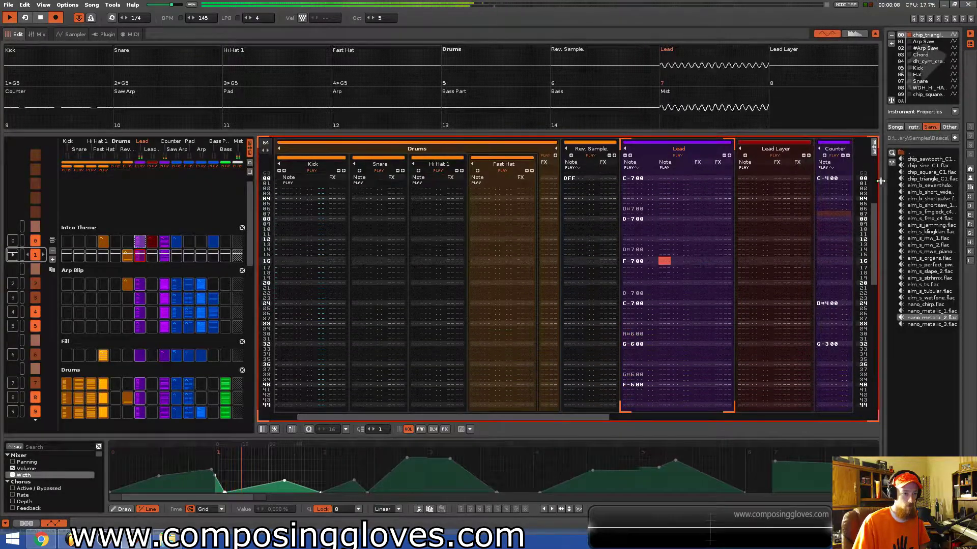
{"action": "mouse_move", "coordinate": [258, 193]}
{"action": "left_mouse_down"}
{"action": "mouse_move", "coordinate": [227, 193]}
{"action": "mouse_move", "coordinate": [254, 194]}
{"action": "mouse_move", "coordinate": [243, 193]}
{"action": "left_mouse_up"}
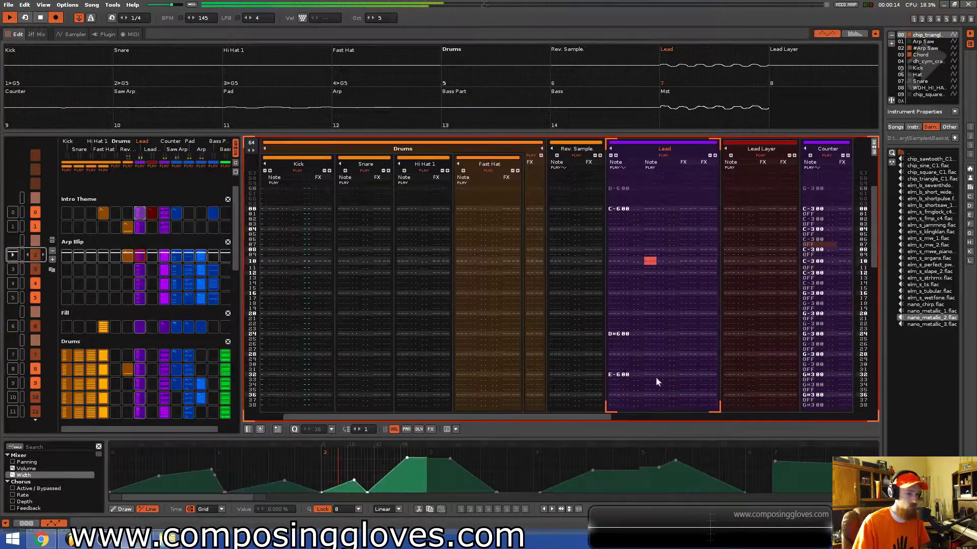
- Examine the note and effect columns of all tracks, from Kick to Bass, while the song plays through to the Drop Repeat section
{"action": "left_click_drag", "start_coordinate": [590, 417], "coordinate": [697, 414]}
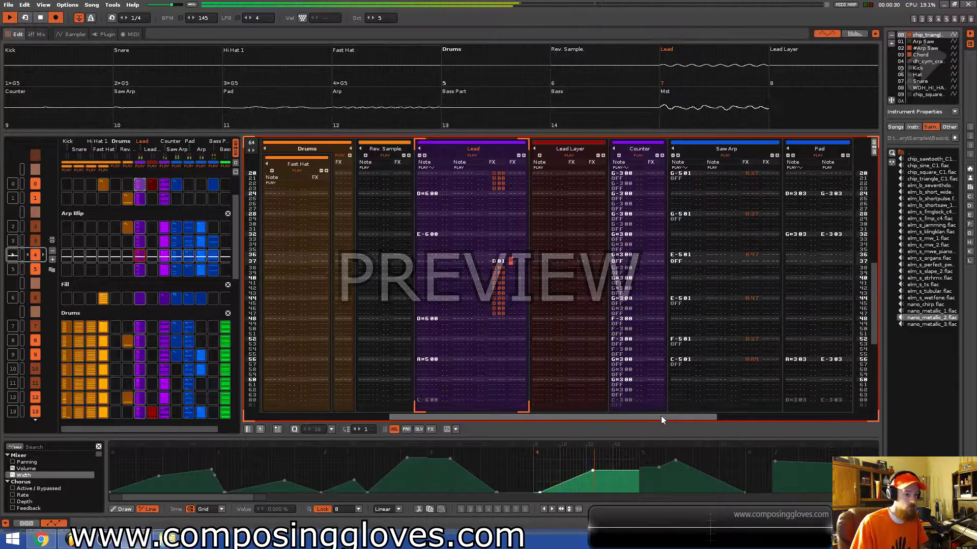
{"action": "left_click_drag", "start_coordinate": [665, 417], "coordinate": [720, 410]}
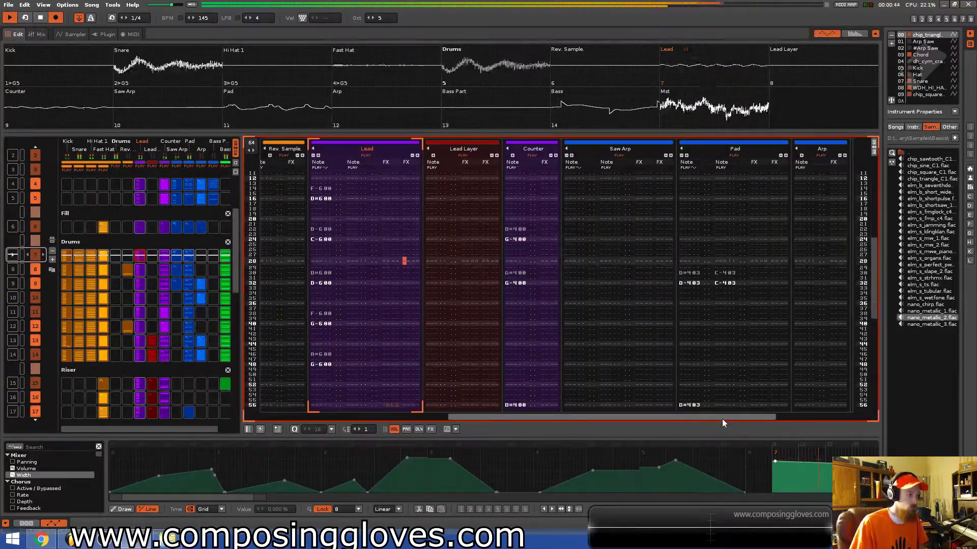
{"action": "left_click_drag", "start_coordinate": [722, 417], "coordinate": [514, 417]}
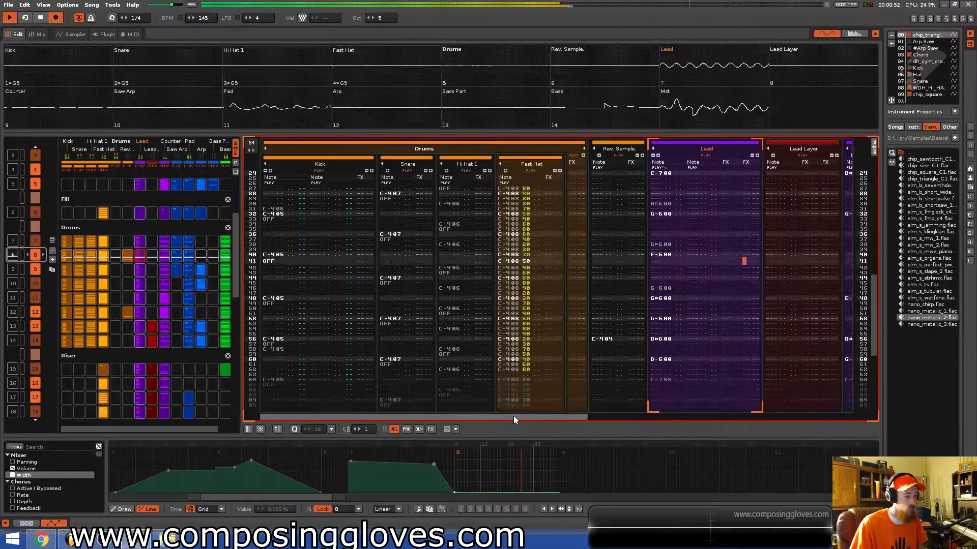
{"action": "left_click_drag", "start_coordinate": [514, 416], "coordinate": [816, 420]}
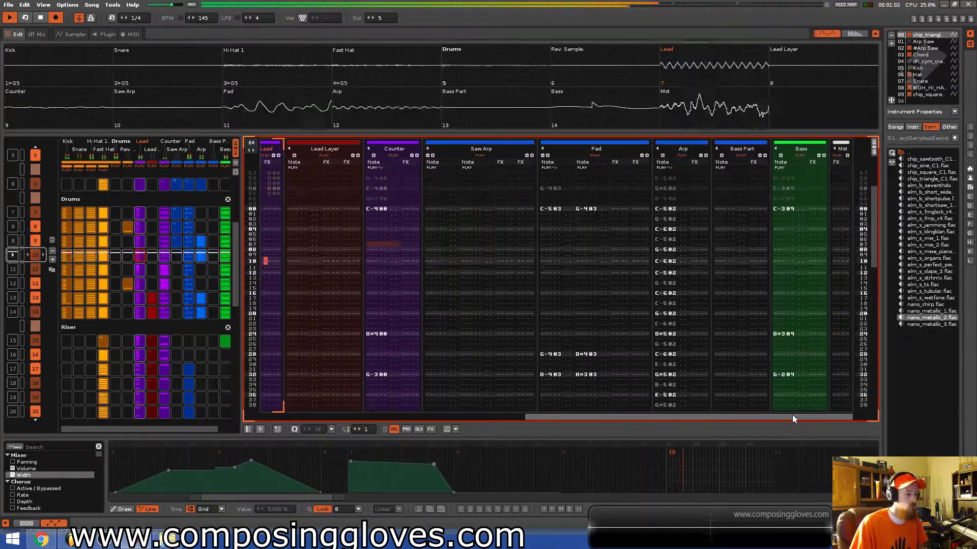
{"action": "left_click_drag", "start_coordinate": [792, 414], "coordinate": [518, 405]}
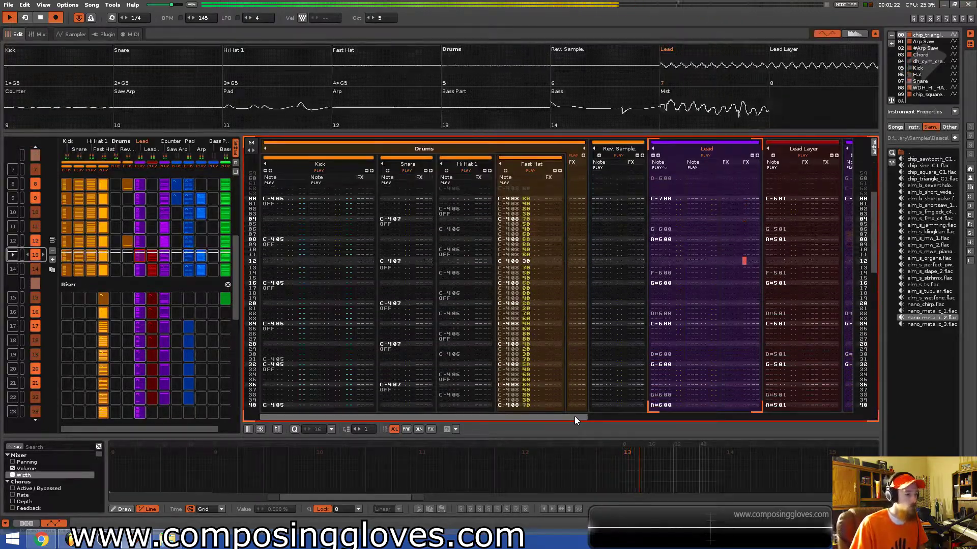
{"action": "left_click_drag", "start_coordinate": [575, 417], "coordinate": [722, 416]}
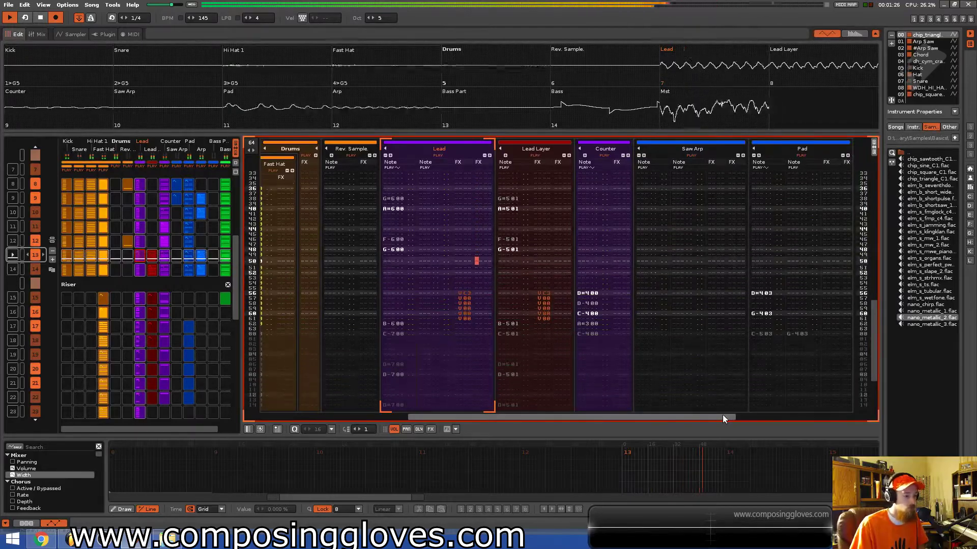
{"action": "mouse_move", "coordinate": [722, 414]}
{"action": "left_mouse_down"}
{"action": "mouse_move", "coordinate": [862, 410]}
{"action": "mouse_move", "coordinate": [733, 411]}
{"action": "left_mouse_up"}
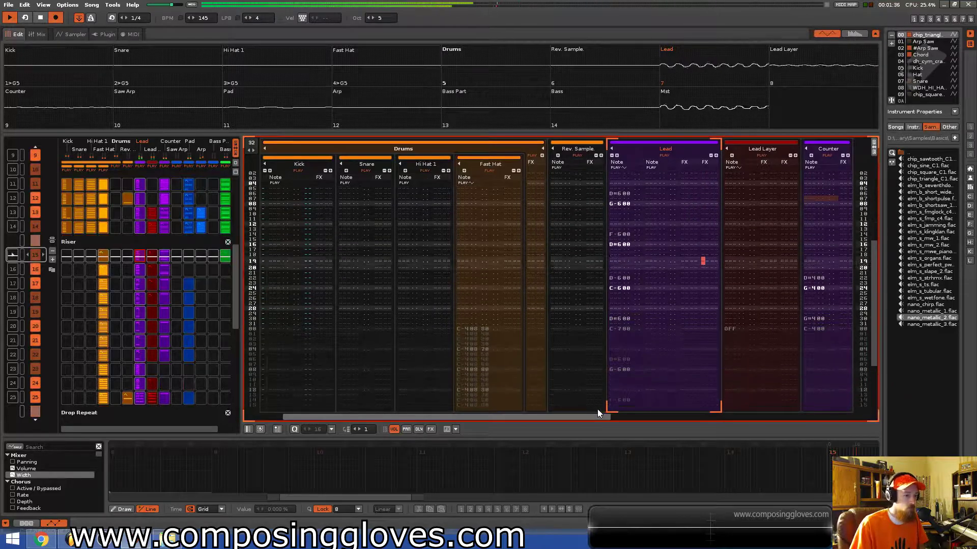
{"action": "left_click_drag", "start_coordinate": [597, 409], "coordinate": [655, 412]}
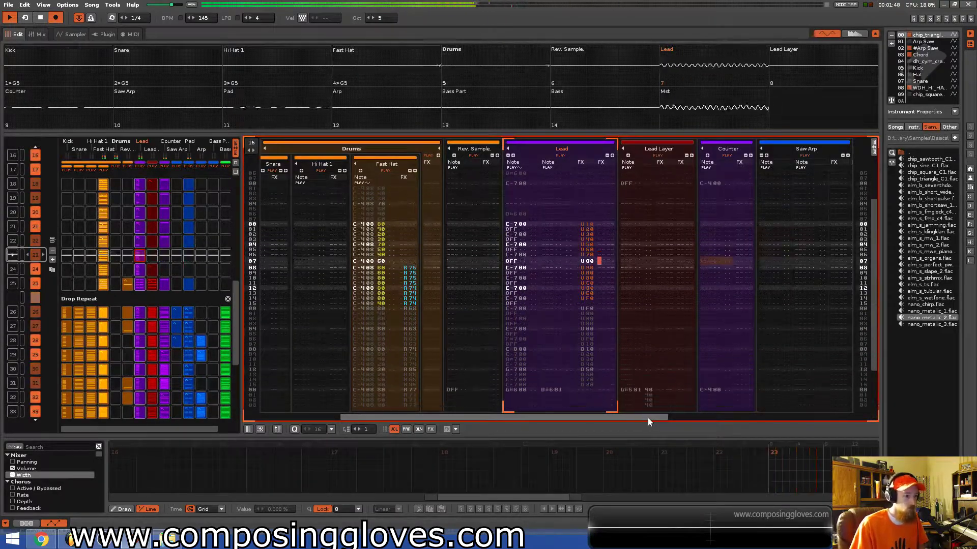
{"action": "left_click_drag", "start_coordinate": [631, 419], "coordinate": [569, 420]}
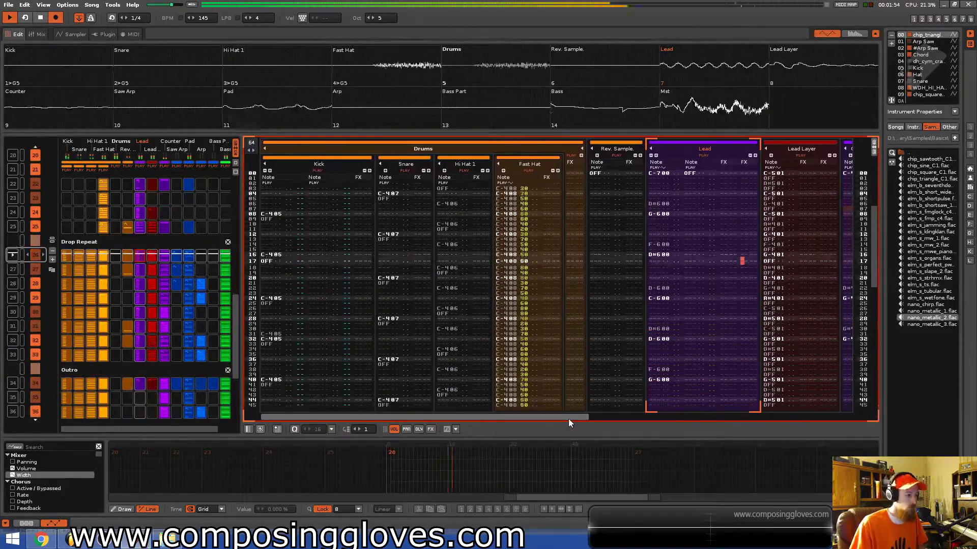
{"action": "left_click_drag", "start_coordinate": [569, 419], "coordinate": [695, 417]}
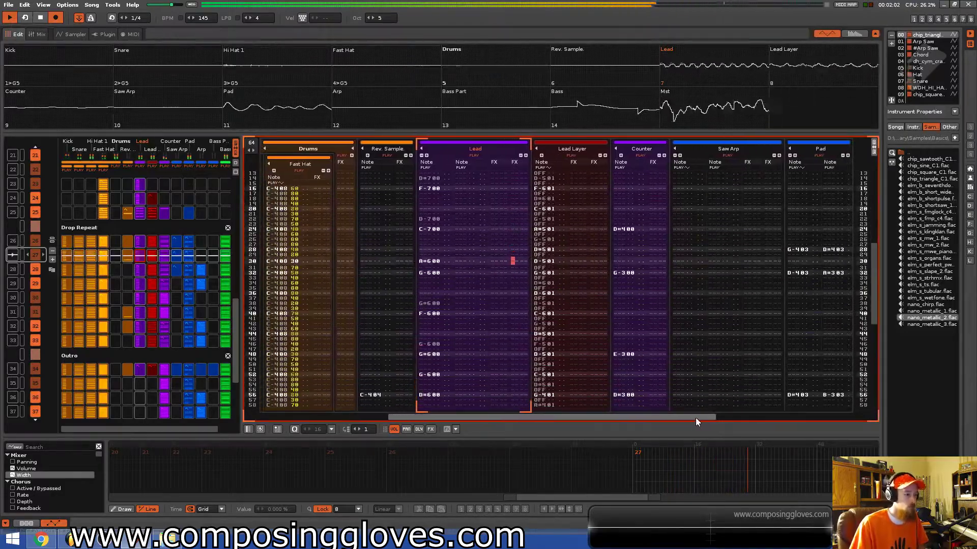
- Show the mixer and display the Kick track's effect devices
{"action": "left_click", "coordinate": [40, 34]}
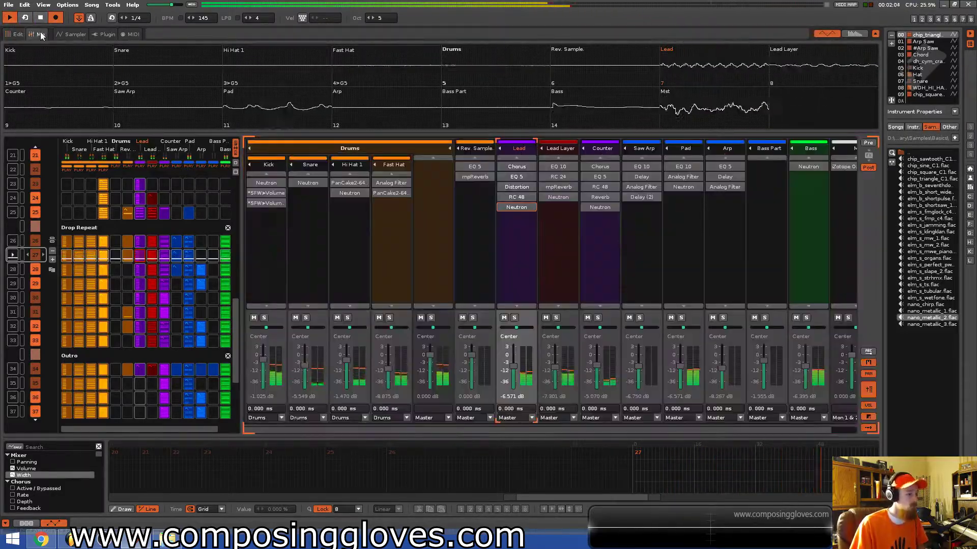
{"action": "left_click", "coordinate": [265, 264]}
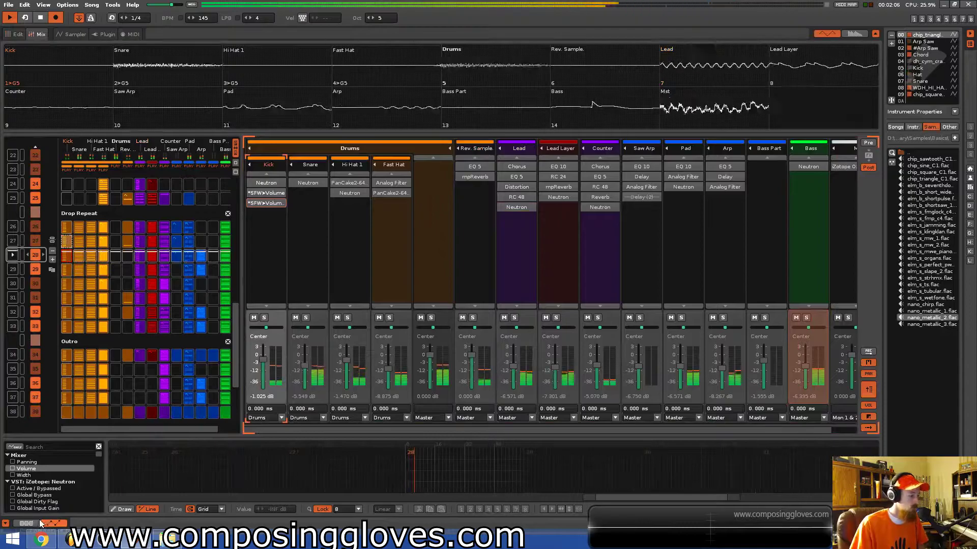
{"action": "left_click", "coordinate": [35, 525]}
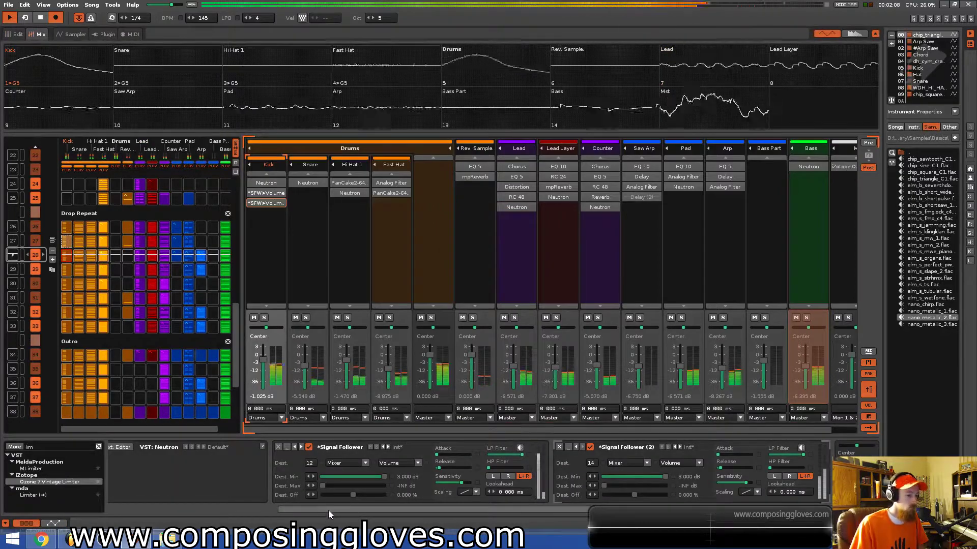
- Inspect the effect chains of the remaining mixer tracks one by one, from Snare through Drums and Lead to Bass
{"action": "left_click", "coordinate": [316, 240]}
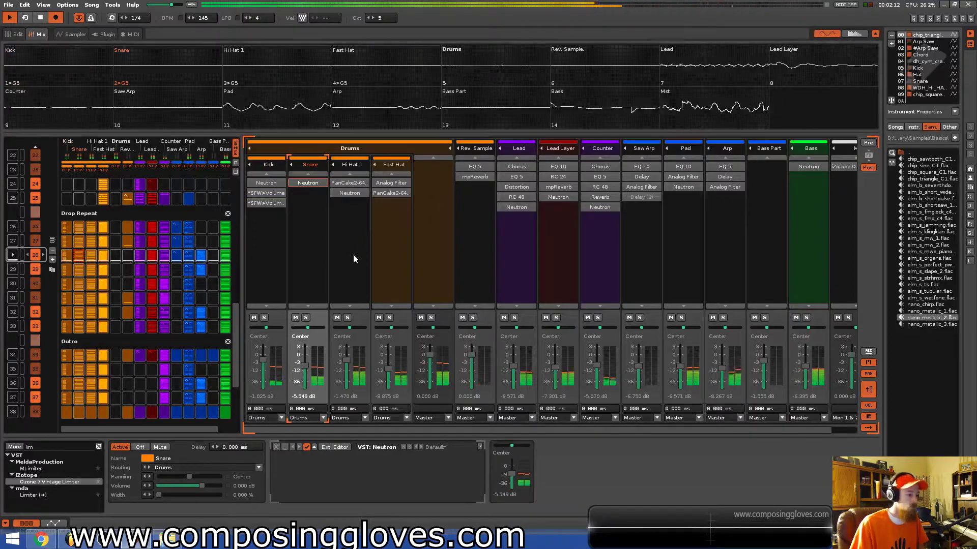
{"action": "left_click", "coordinate": [391, 260]}
{"action": "left_click", "coordinate": [435, 257]}
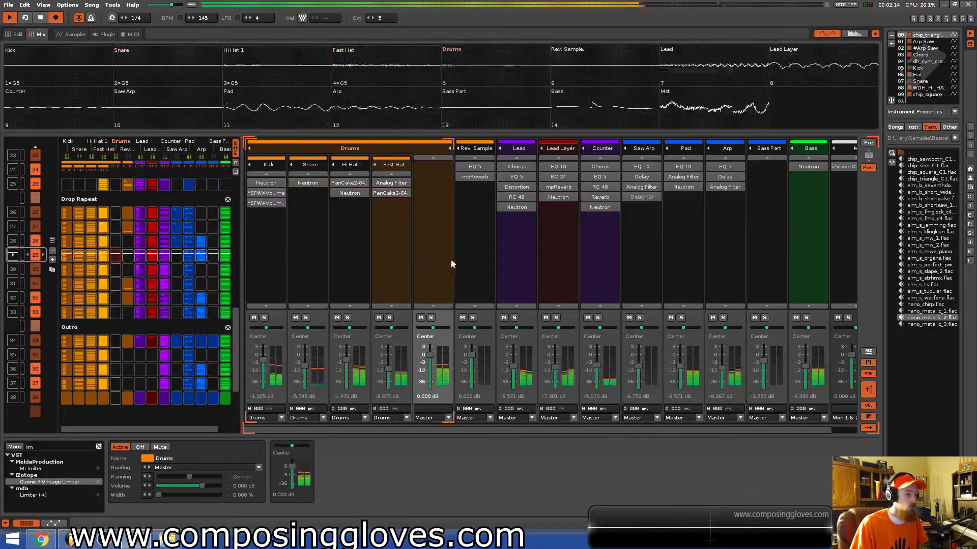
{"action": "left_click", "coordinate": [467, 260]}
{"action": "left_click", "coordinate": [510, 262]}
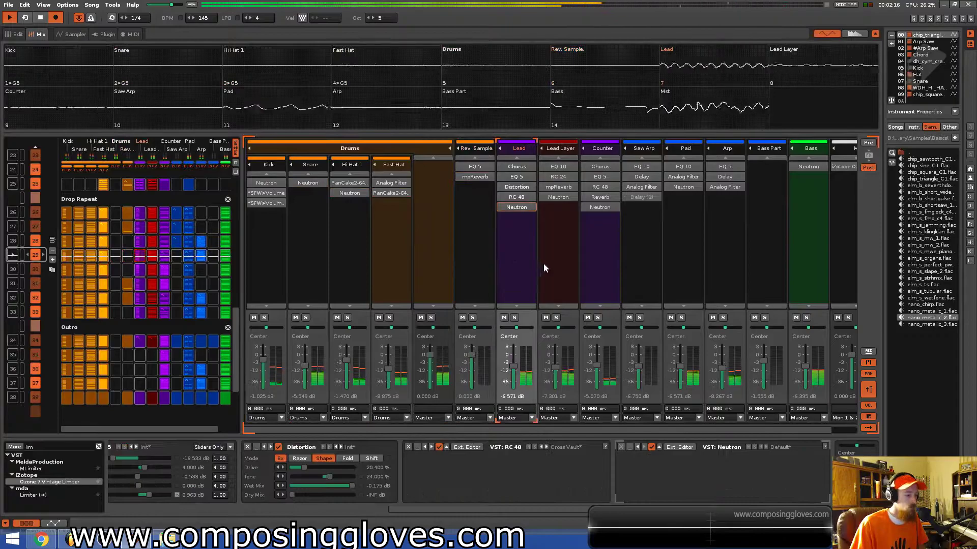
{"action": "left_click", "coordinate": [564, 263]}
{"action": "left_click", "coordinate": [600, 263]}
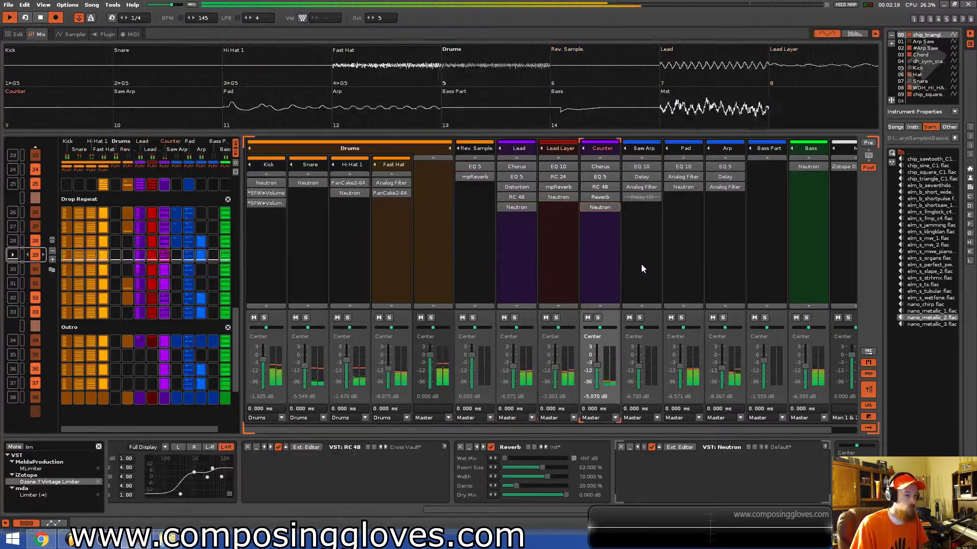
{"action": "left_click", "coordinate": [641, 264]}
{"action": "left_click", "coordinate": [696, 261]}
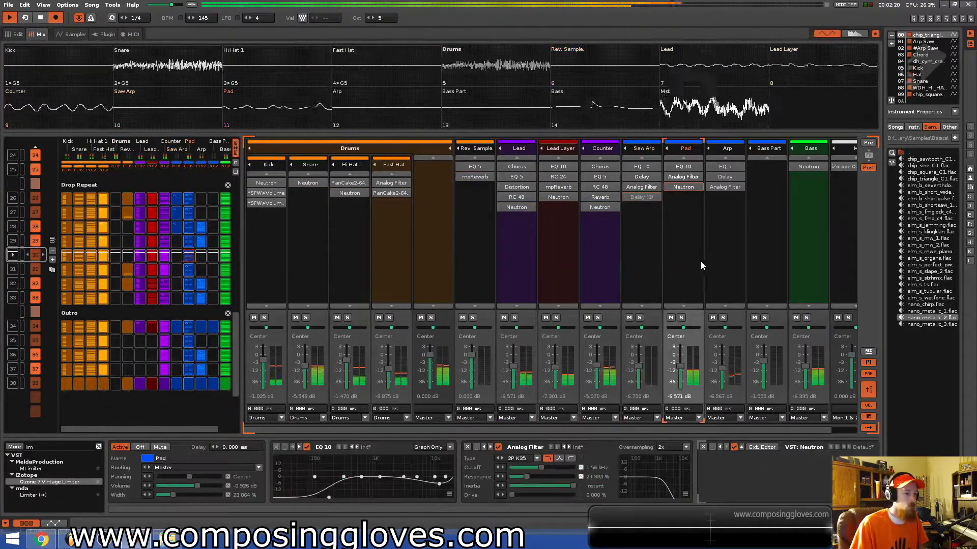
{"action": "left_click", "coordinate": [724, 260]}
{"action": "left_click", "coordinate": [767, 252]}
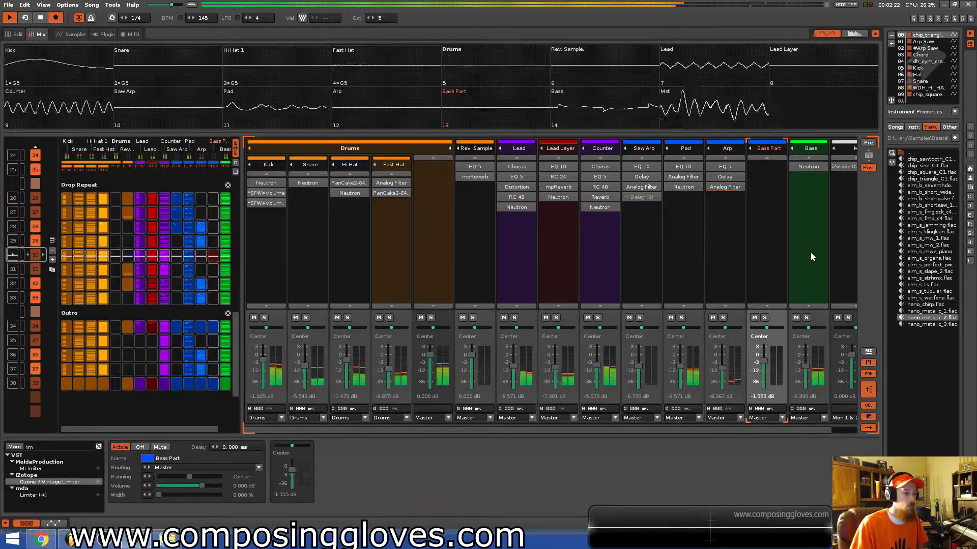
{"action": "left_click", "coordinate": [811, 253]}
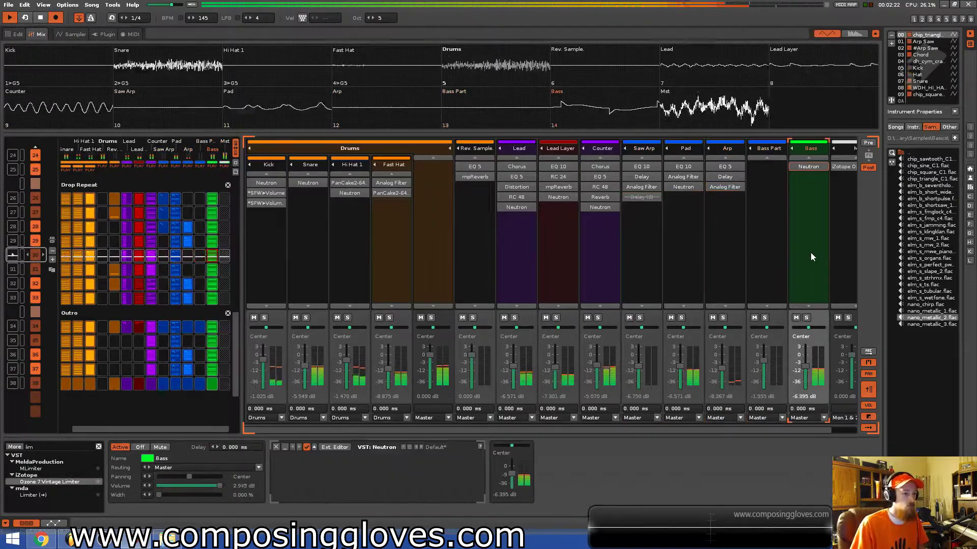
- Return to the pattern editor and examine the tracks' notes while the song plays on into the Outro
{"action": "left_click", "coordinate": [15, 36]}
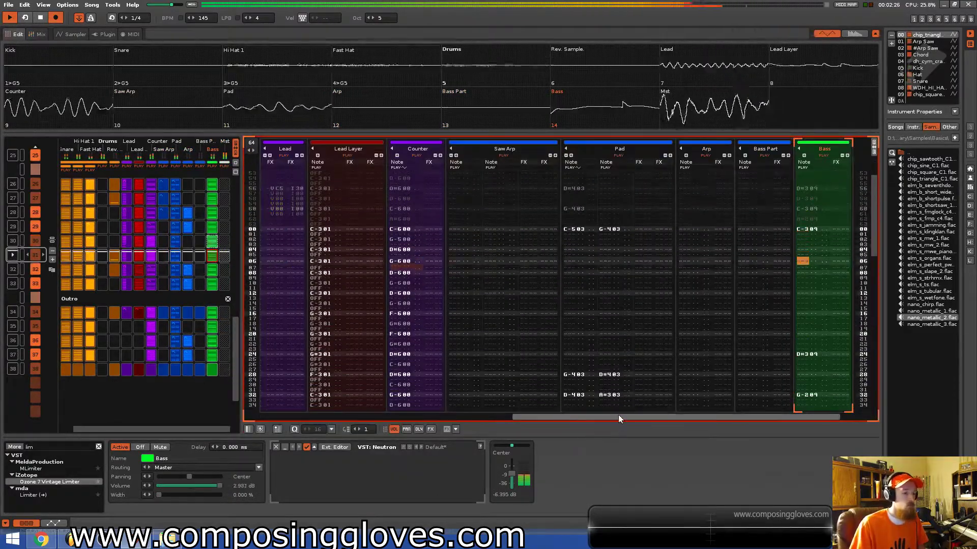
{"action": "left_click_drag", "start_coordinate": [638, 417], "coordinate": [410, 410]}
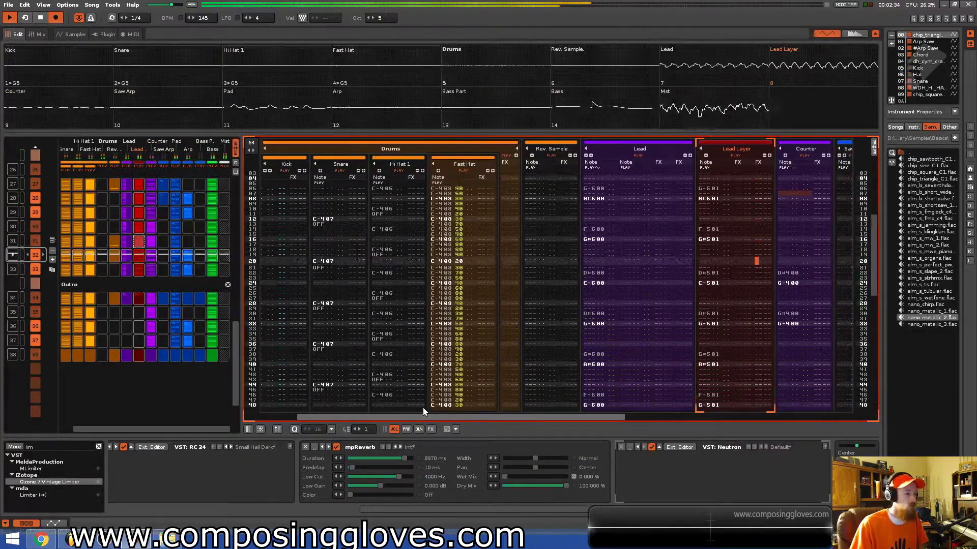
{"action": "left_click_drag", "start_coordinate": [384, 416], "coordinate": [528, 419]}
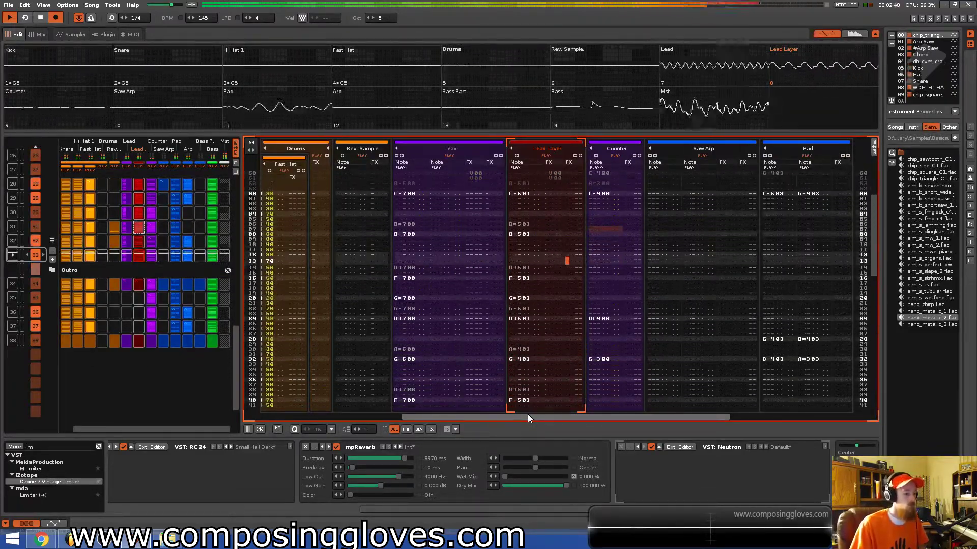
{"action": "left_click_drag", "start_coordinate": [545, 417], "coordinate": [630, 426]}
{"action": "left_click_drag", "start_coordinate": [697, 418], "coordinate": [514, 420]}
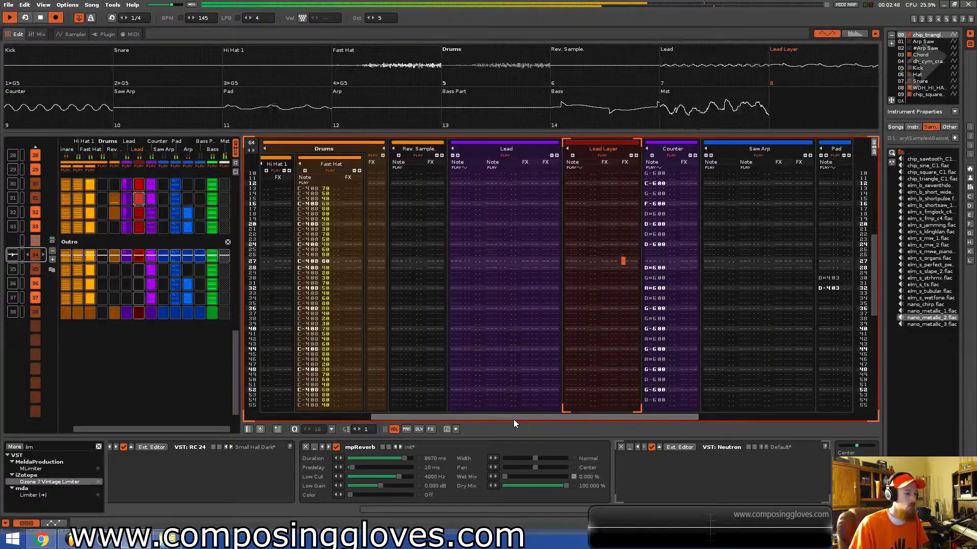
- Examine the note columns of the tracks from Lead to Bass Part while the Outro section plays
{"action": "left_click_drag", "start_coordinate": [513, 419], "coordinate": [631, 429]}
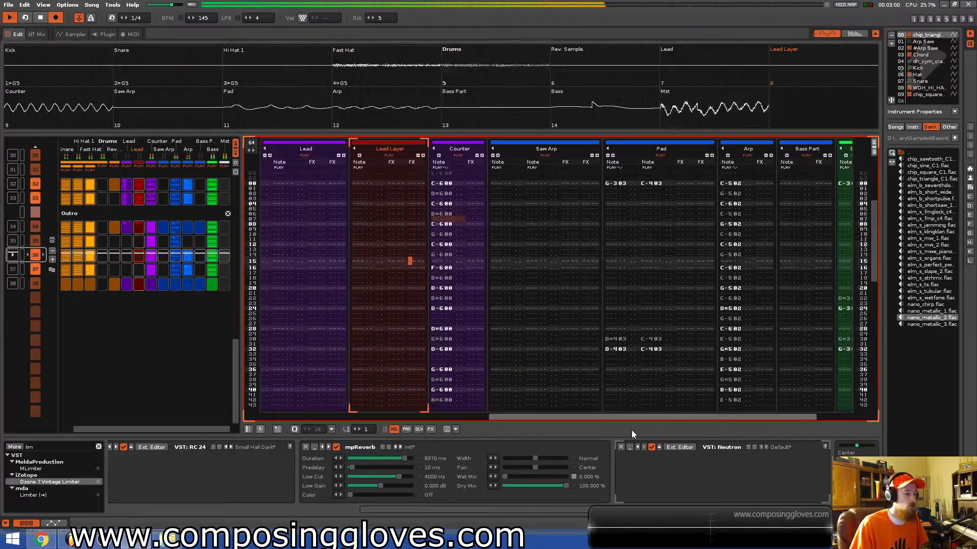
{"action": "left_click_drag", "start_coordinate": [631, 430], "coordinate": [520, 408]}
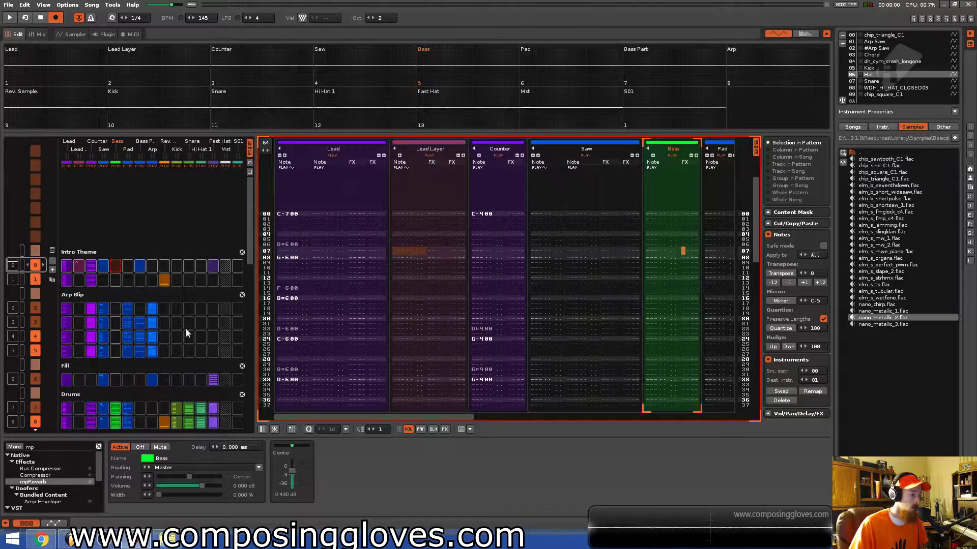
- Show the mixer for the song that starts with the Intro Theme and look across its tracks
{"action": "left_click_drag", "start_coordinate": [250, 233], "coordinate": [230, 227]}
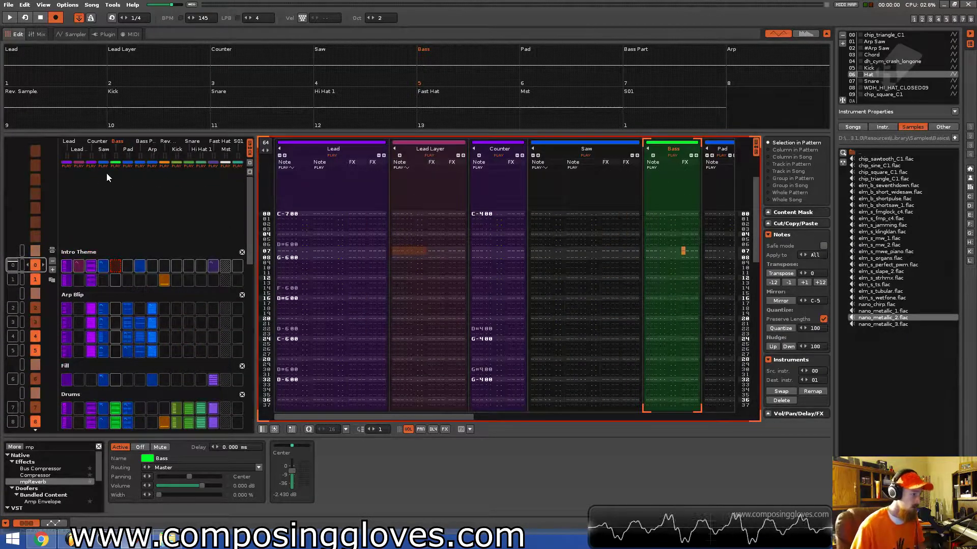
{"action": "left_click", "coordinate": [37, 35]}
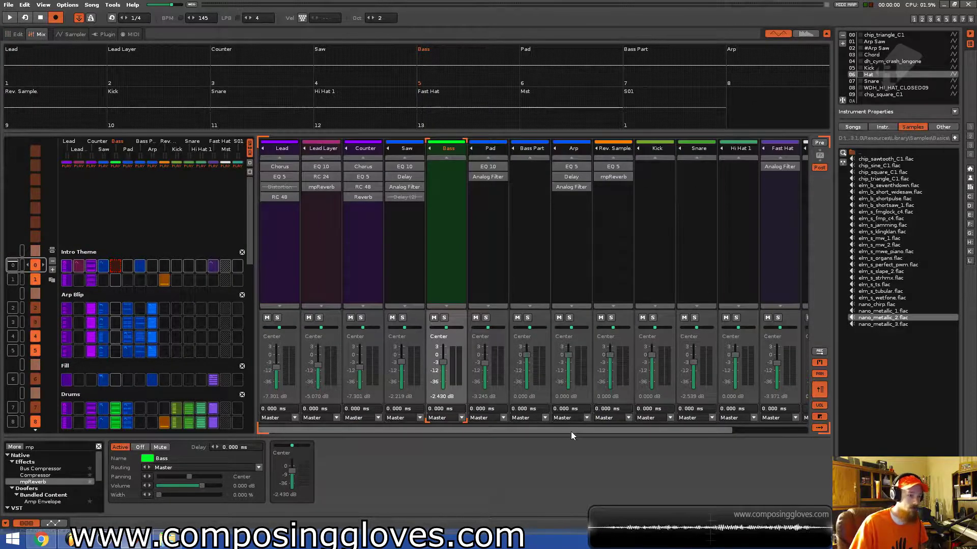
{"action": "left_click_drag", "start_coordinate": [571, 433], "coordinate": [457, 433]}
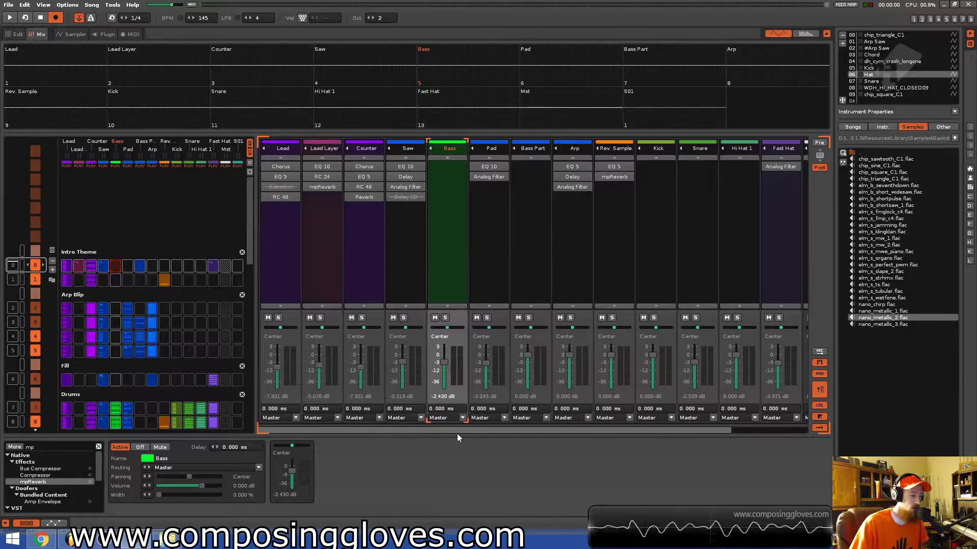
- Inspect the mixer tracks one by one from Lead through Counter and Bass to Pad, and back again to Lead
{"action": "left_click", "coordinate": [285, 242]}
{"action": "left_click", "coordinate": [323, 245]}
{"action": "left_click", "coordinate": [371, 237]}
{"action": "left_click", "coordinate": [407, 239]}
{"action": "left_click", "coordinate": [446, 240]}
{"action": "left_click", "coordinate": [481, 243]}
{"action": "left_click", "coordinate": [444, 245]}
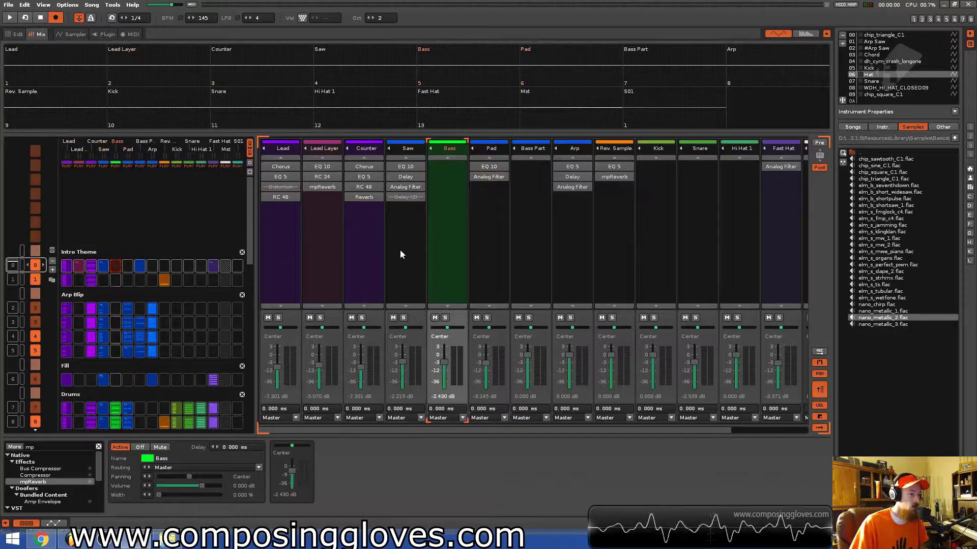
{"action": "left_click", "coordinate": [400, 249]}
{"action": "left_click", "coordinate": [368, 252]}
{"action": "left_click", "coordinate": [309, 254]}
{"action": "left_click", "coordinate": [283, 256]}
- Lower the volume faders of the Lead, Lead Layer, Counter, Saw and Bass tracks to -INF dB
{"action": "left_click_drag", "start_coordinate": [278, 366], "coordinate": [402, 387]}
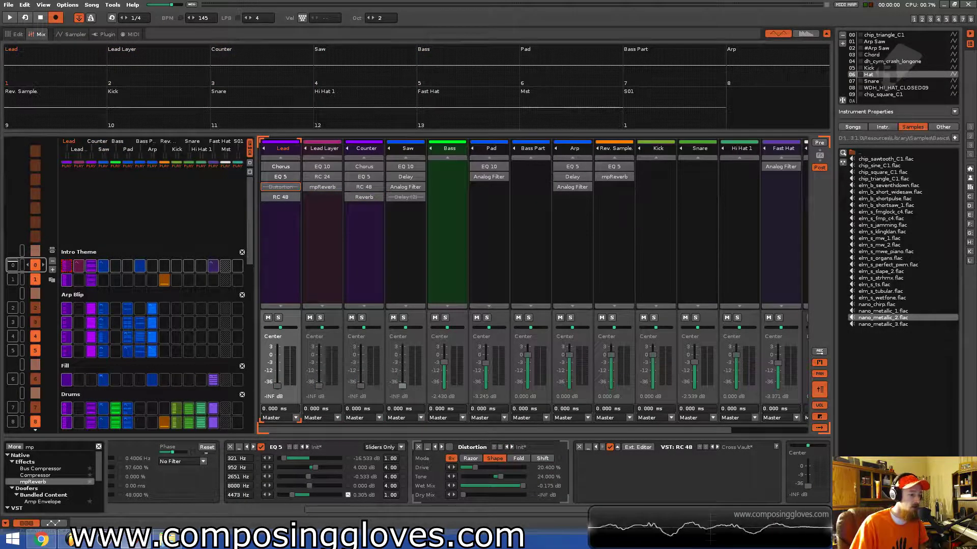
{"action": "left_click_drag", "start_coordinate": [444, 363], "coordinate": [444, 392]}
{"action": "left_click", "coordinate": [446, 409]}
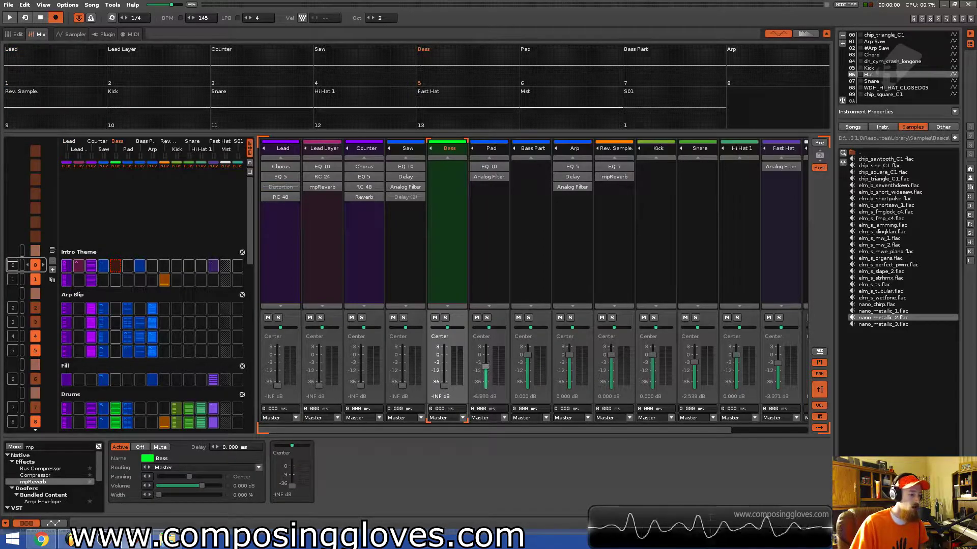